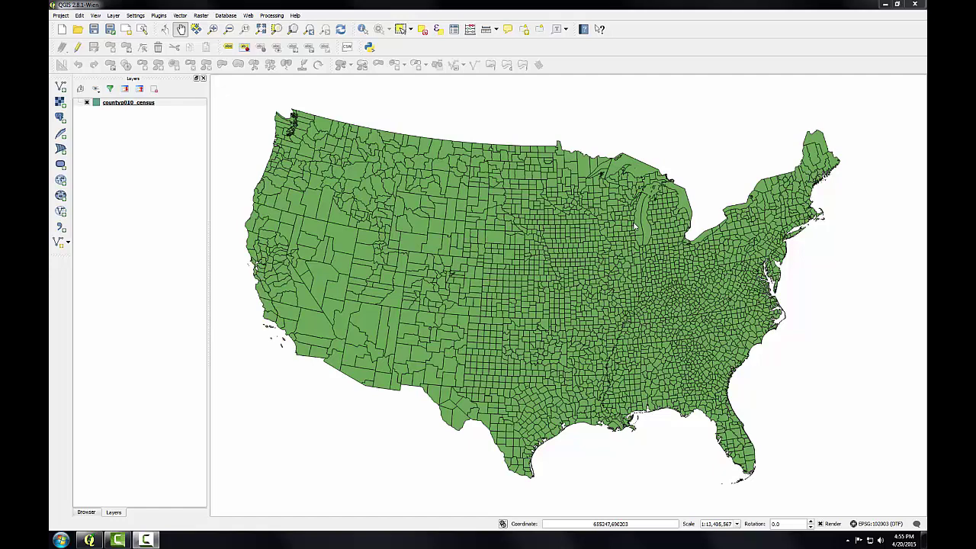
Step: Give the county layer a Graduated style on ce2000t_PO, classified into five blue classes
{"action": "left_click", "coordinate": [135, 105]}
{"action": "double_click", "coordinate": [135, 104]}
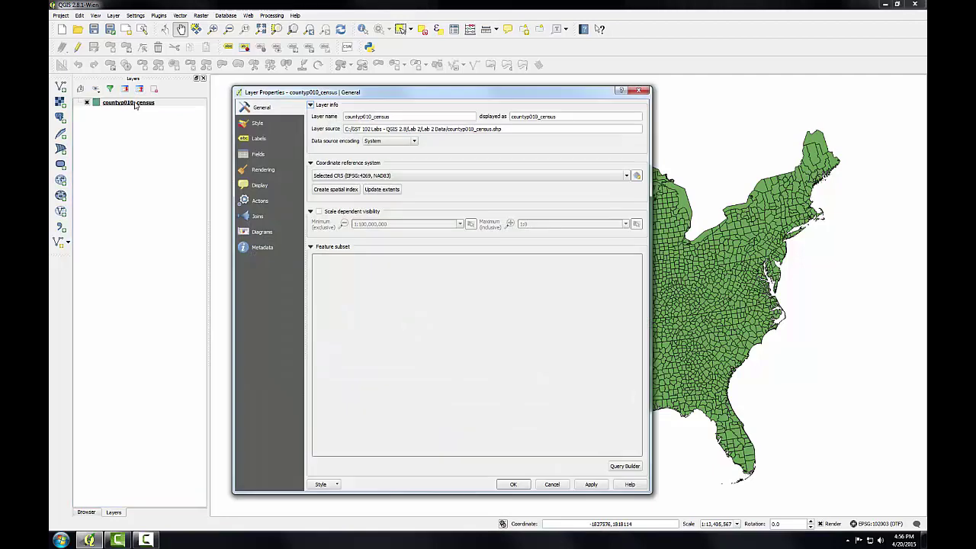
{"action": "left_click", "coordinate": [257, 125]}
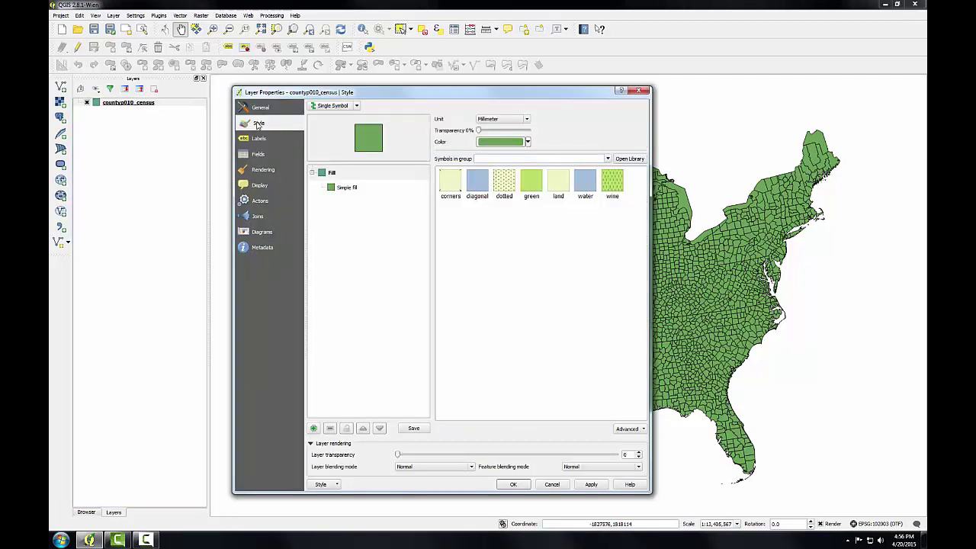
{"action": "left_click", "coordinate": [352, 107]}
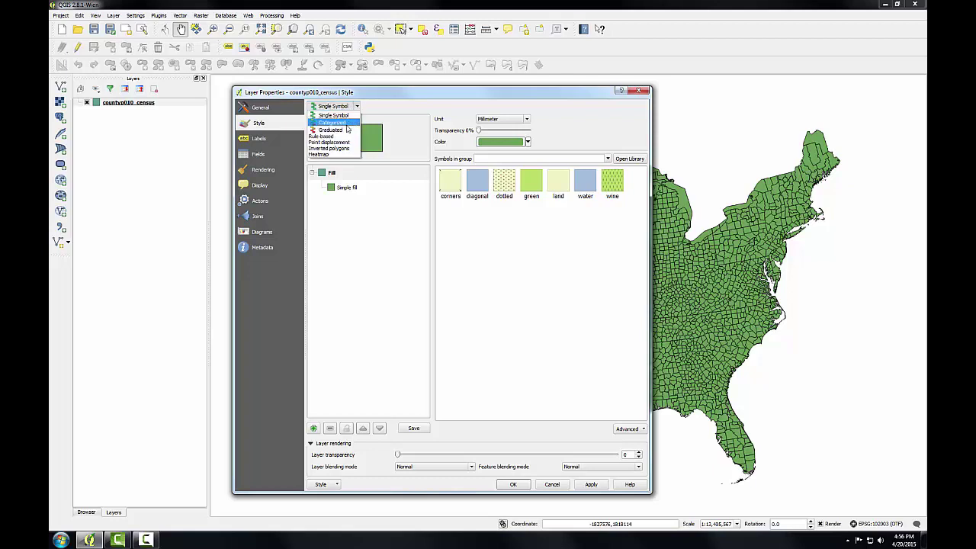
{"action": "left_click", "coordinate": [347, 130]}
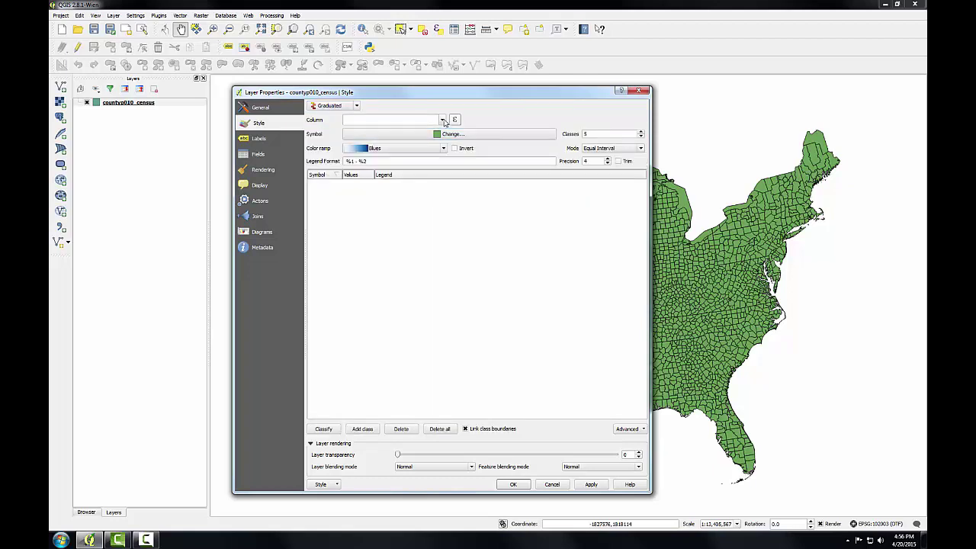
{"action": "left_click", "coordinate": [443, 121]}
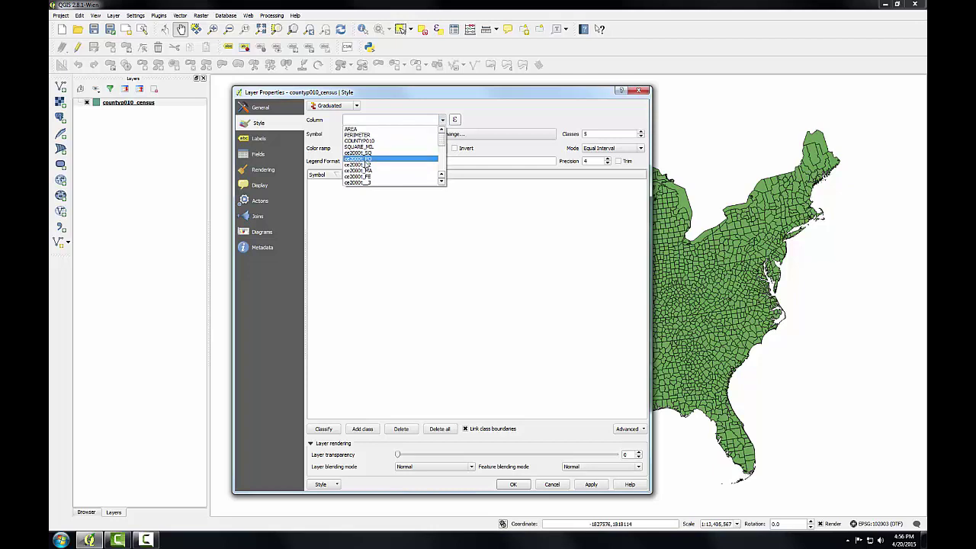
{"action": "left_click", "coordinate": [355, 160]}
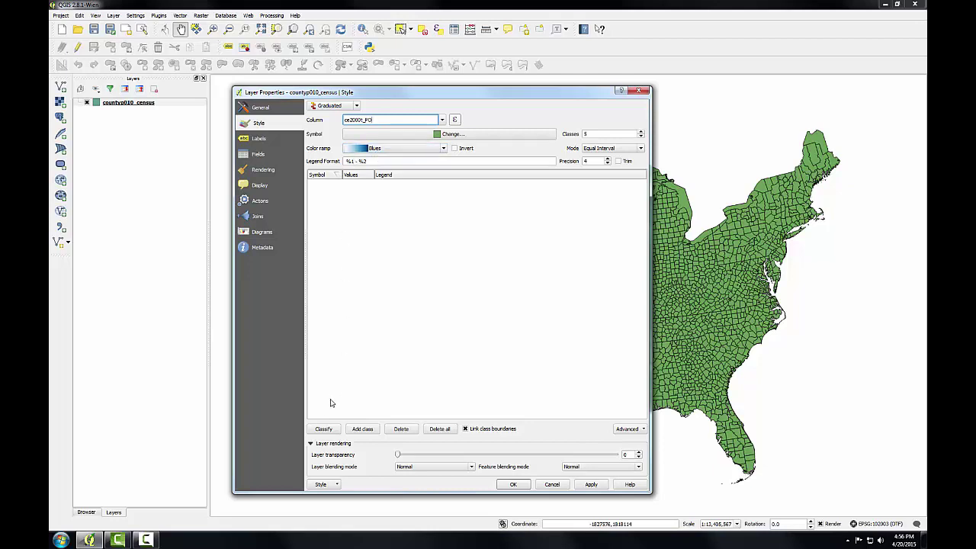
{"action": "left_click", "coordinate": [323, 429]}
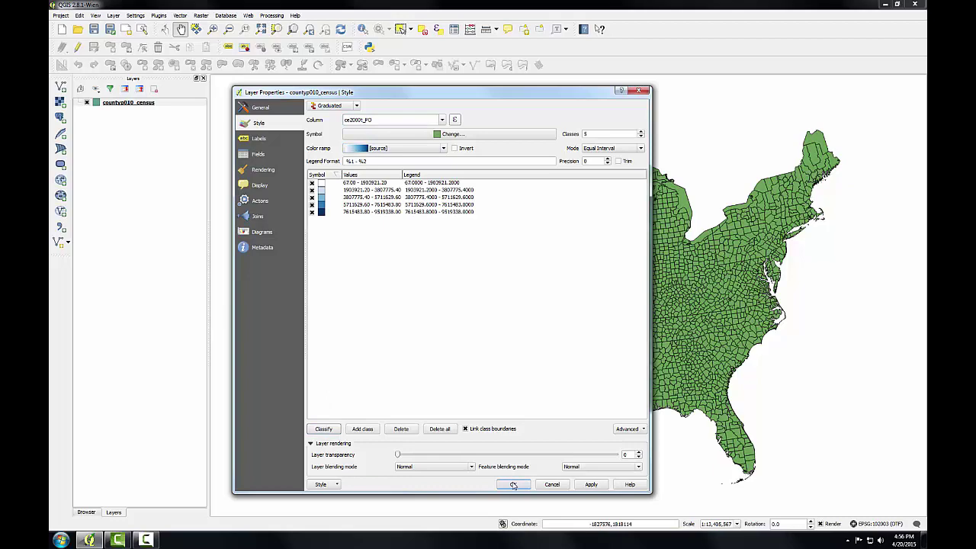
{"action": "left_click", "coordinate": [591, 485]}
{"action": "left_click", "coordinate": [512, 485]}
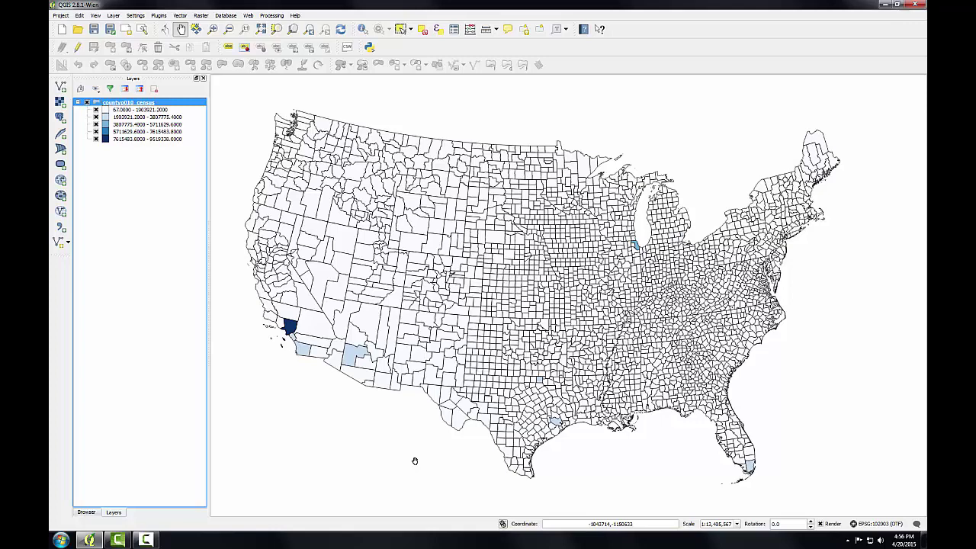
Step: Change the county layer's classification mode to Natural Breaks (Jenks)
{"action": "double_click", "coordinate": [132, 105]}
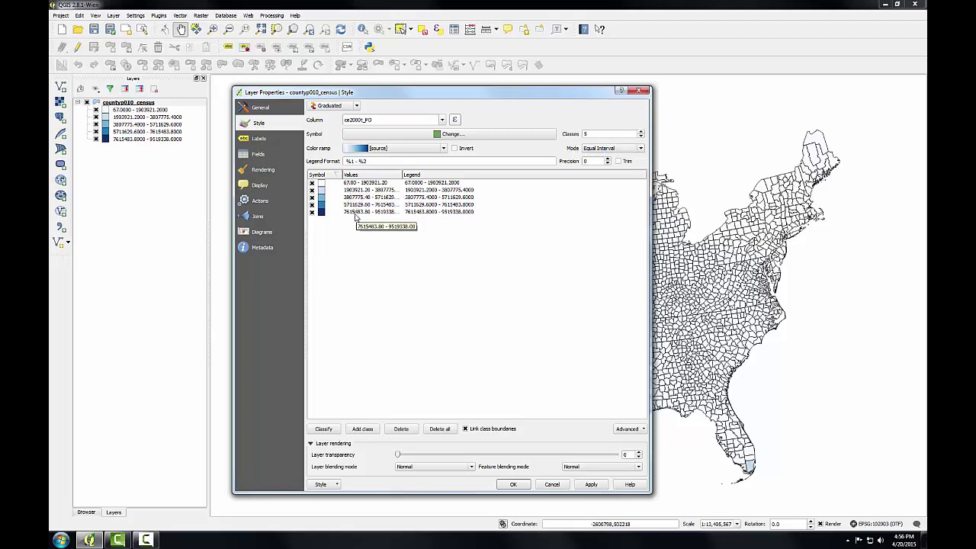
{"action": "left_click", "coordinate": [601, 148]}
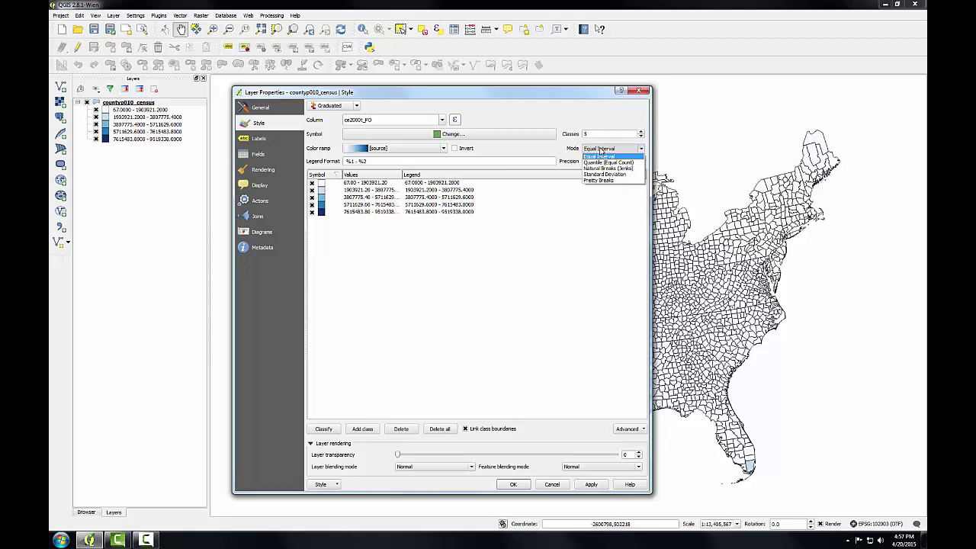
{"action": "left_click", "coordinate": [604, 168]}
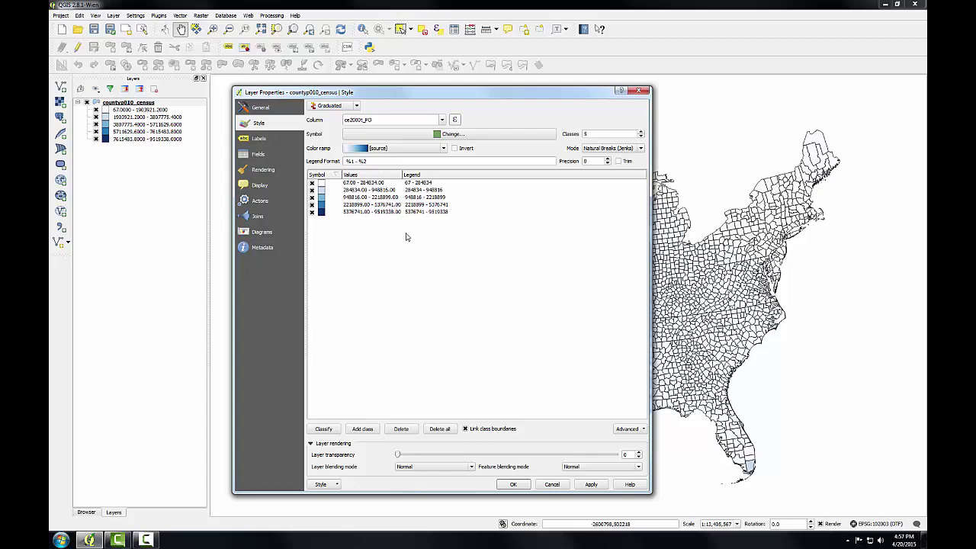
{"action": "left_click", "coordinate": [513, 484]}
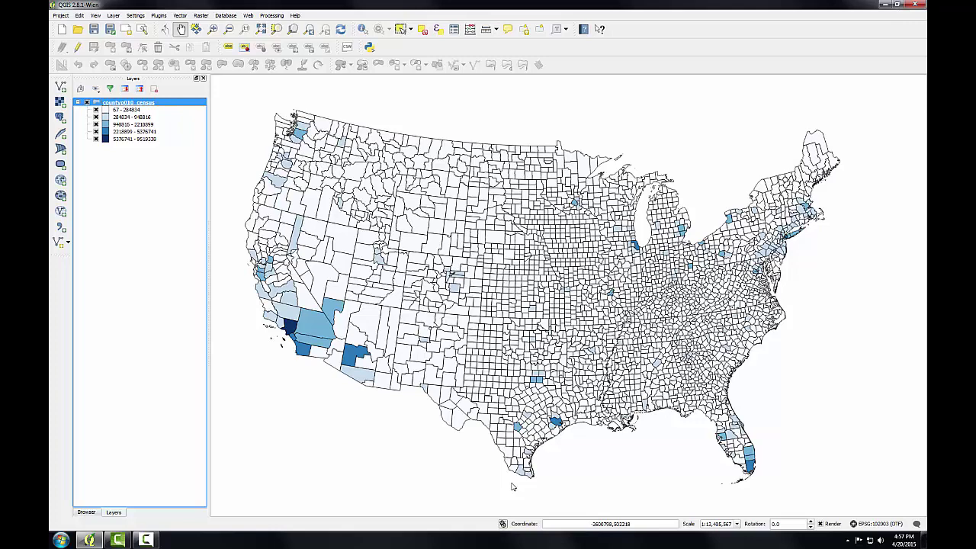
Step: Change the county layer's classification mode to Quantile (Equal Count)
{"action": "double_click", "coordinate": [127, 109]}
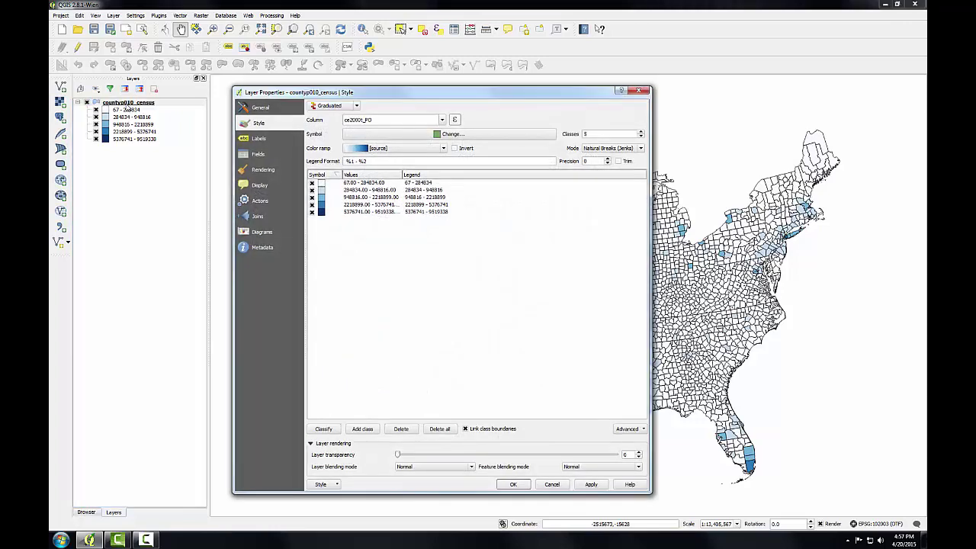
{"action": "left_click", "coordinate": [607, 149]}
{"action": "left_click", "coordinate": [608, 164]}
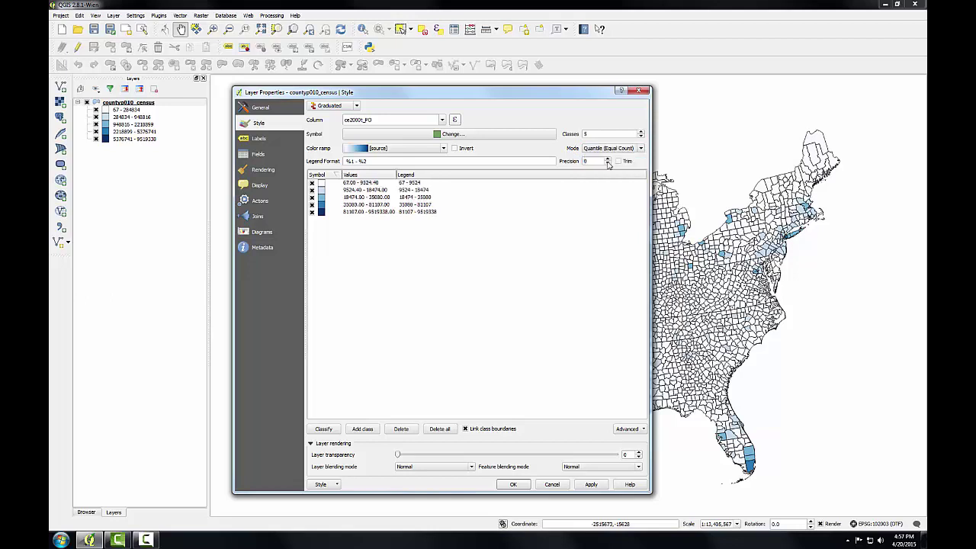
{"action": "left_click", "coordinate": [513, 484]}
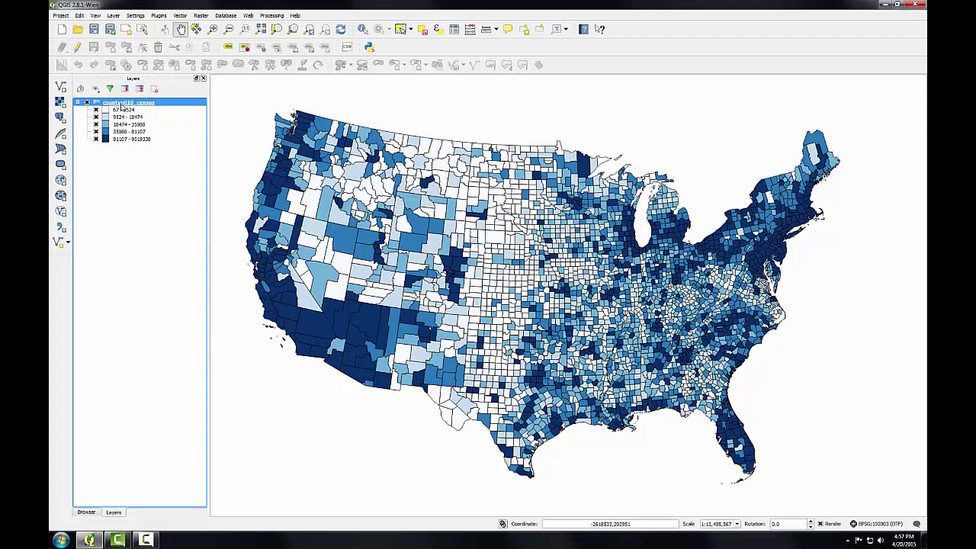
Step: Apply the RdBu color ramp to the county population classes
{"action": "double_click", "coordinate": [121, 106]}
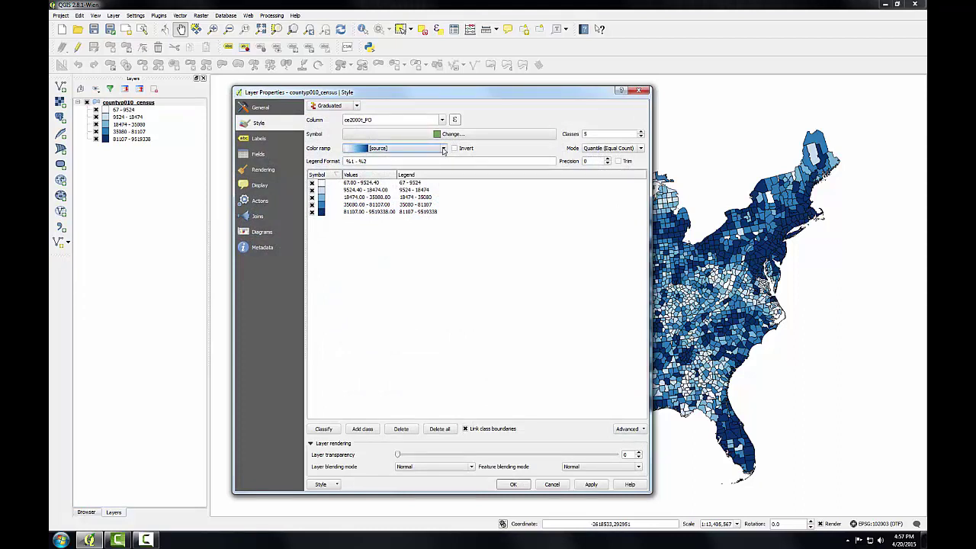
{"action": "left_click", "coordinate": [443, 149]}
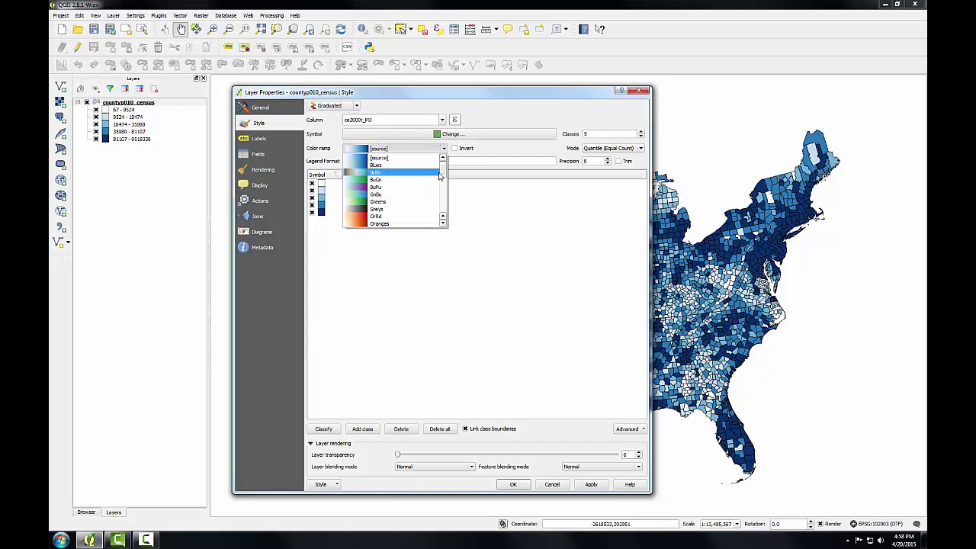
{"action": "left_click_drag", "start_coordinate": [443, 171], "coordinate": [450, 196]}
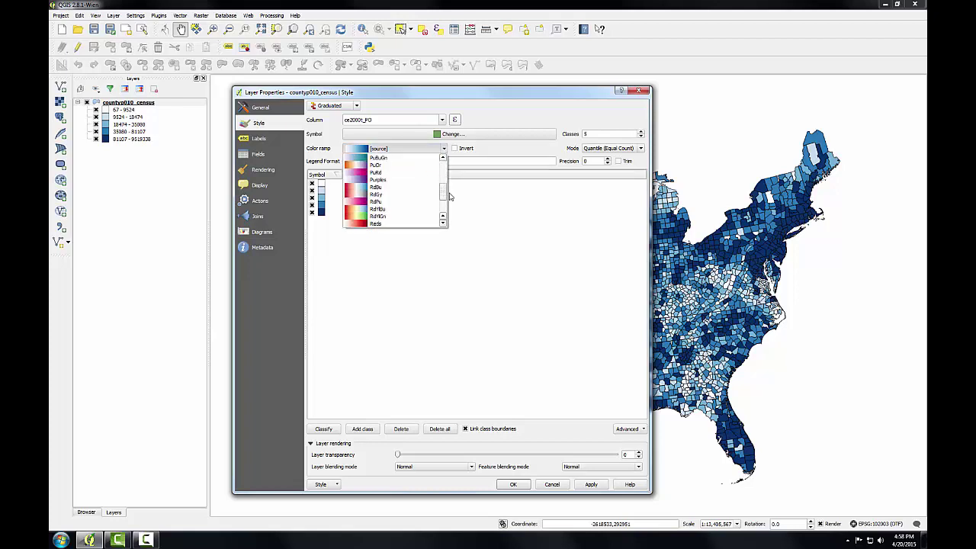
{"action": "left_click", "coordinate": [371, 188]}
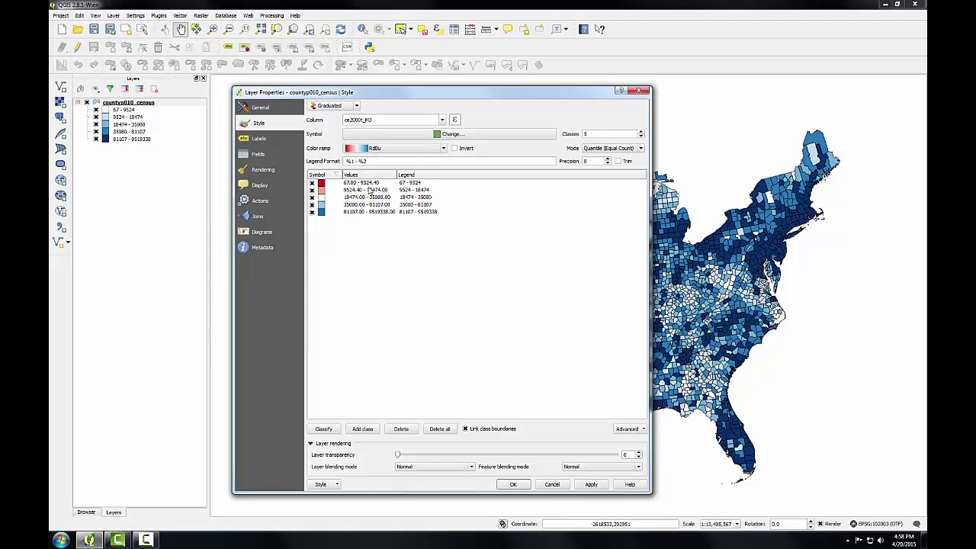
{"action": "left_click", "coordinate": [513, 485]}
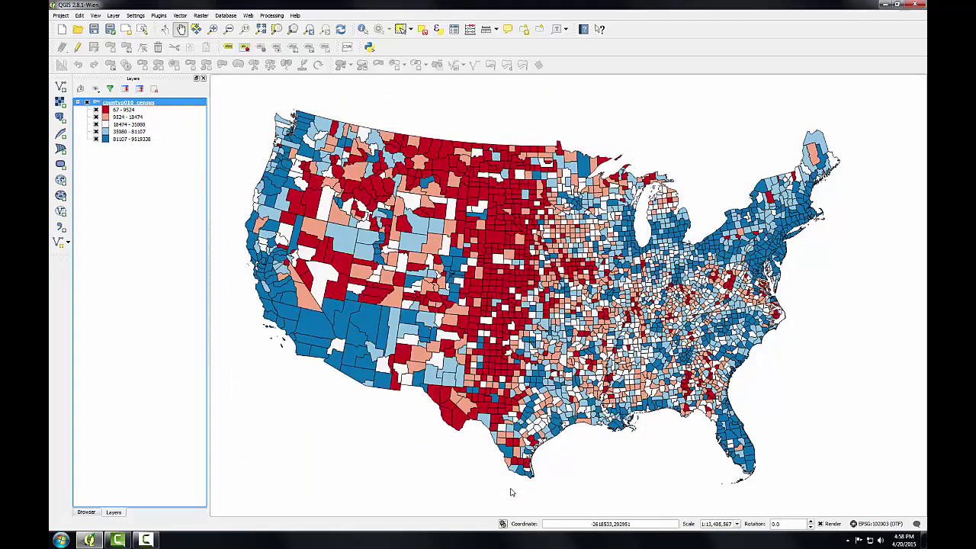
Step: Relabel the lowest population class in the legend as Rural
{"action": "double_click", "coordinate": [139, 104]}
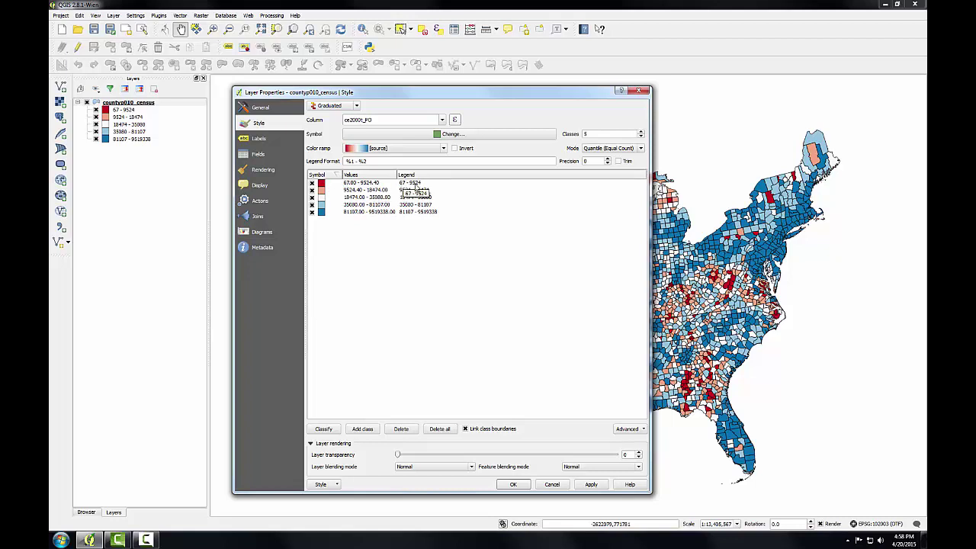
{"action": "double_click", "coordinate": [414, 185]}
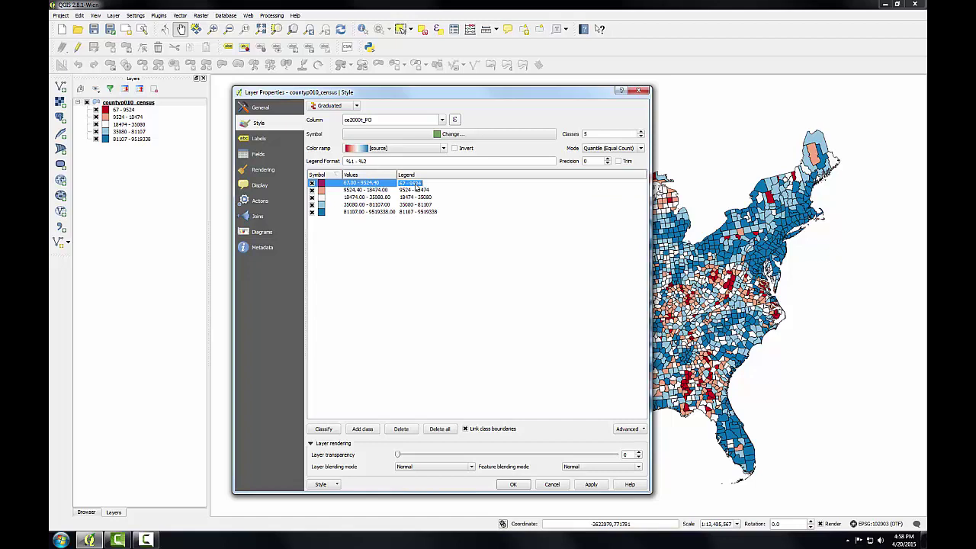
{"action": "type", "text": "Rural"}
{"action": "key", "text": "Return"}
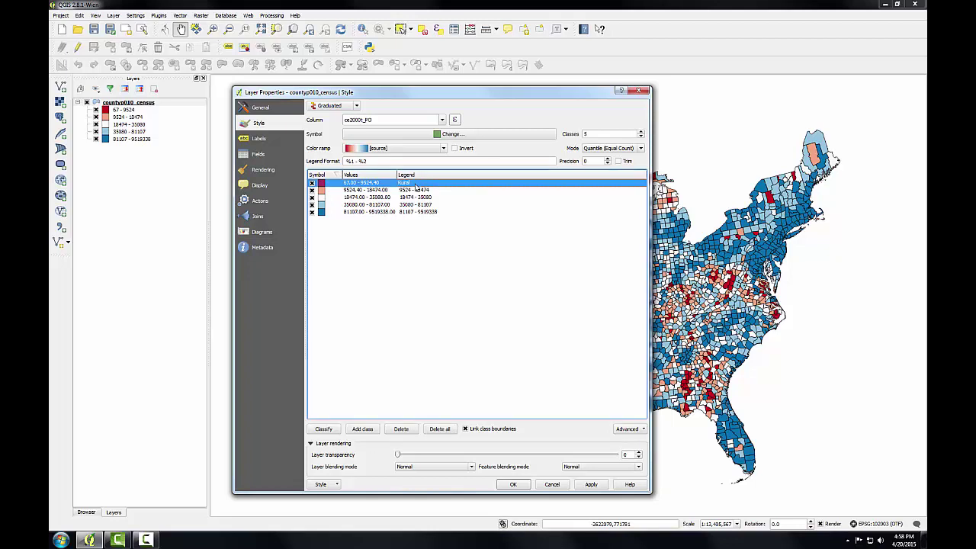
Step: Relabel the highest population class in the legend as Urban
{"action": "left_click", "coordinate": [410, 213]}
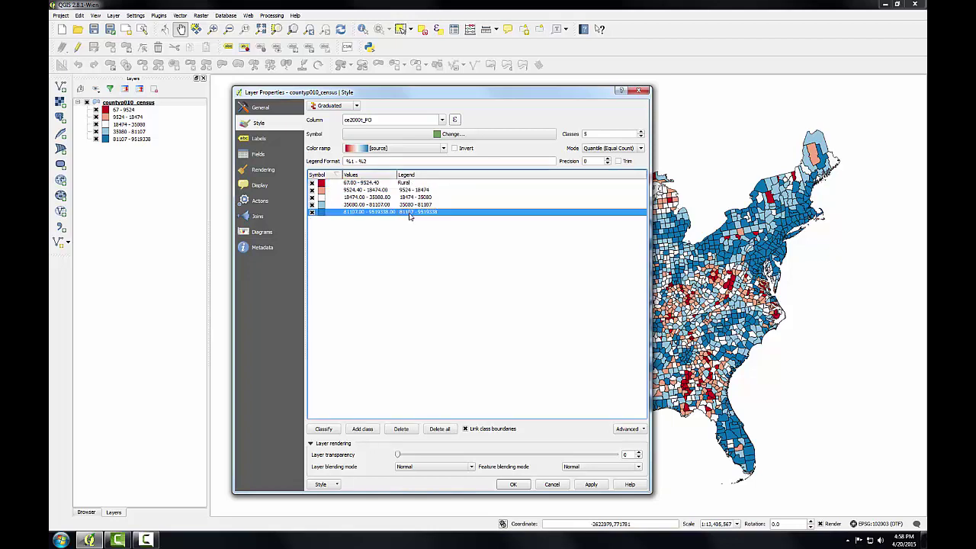
{"action": "left_click", "coordinate": [409, 213]}
{"action": "type", "text": "Urban"}
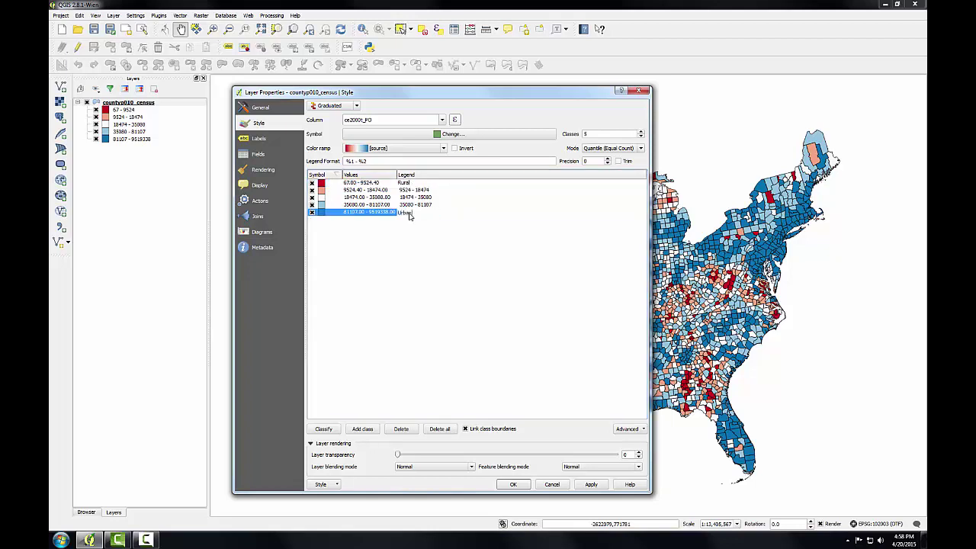
{"action": "key", "text": "Return"}
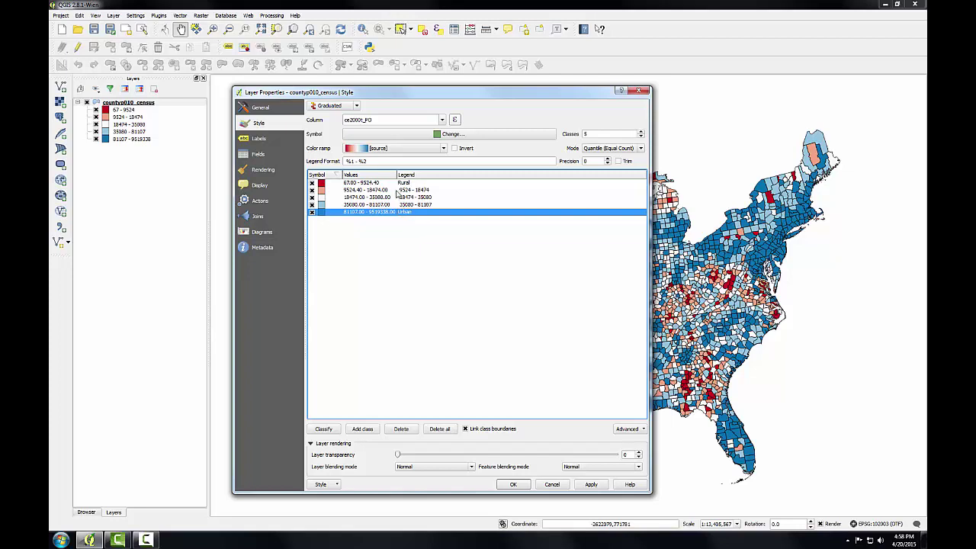
Step: Reformat the second class label as 9,524 - 18,474 with a thousands separator
{"action": "left_click", "coordinate": [399, 191]}
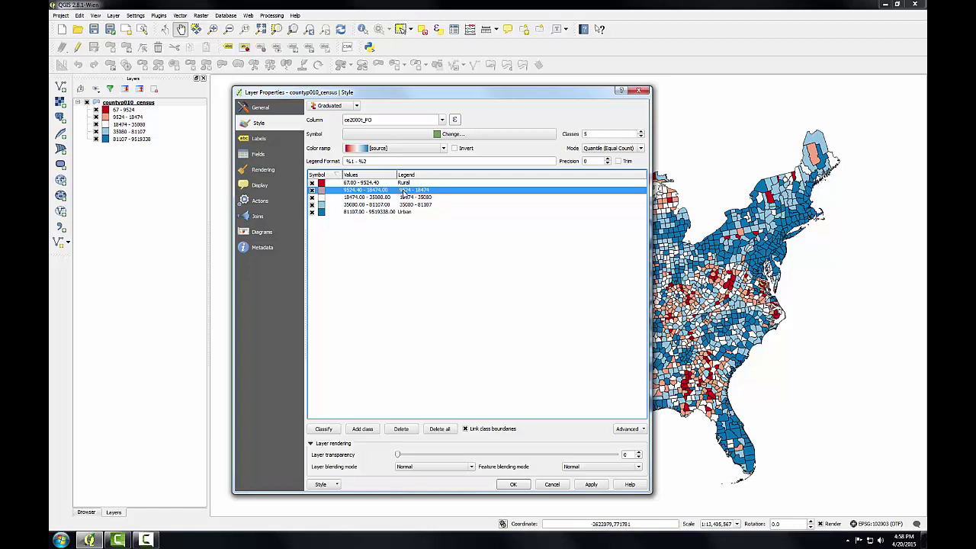
{"action": "double_click", "coordinate": [402, 192]}
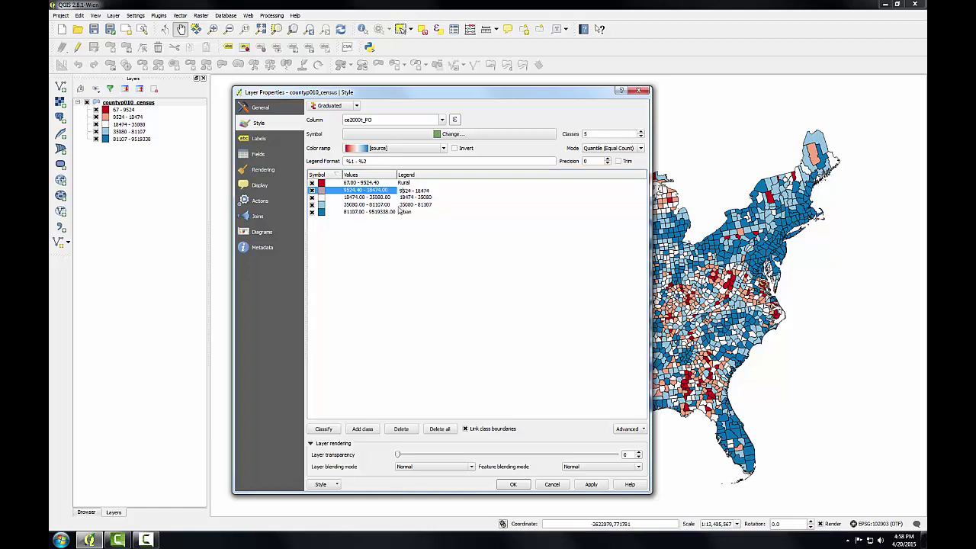
{"action": "left_click", "coordinate": [402, 190]}
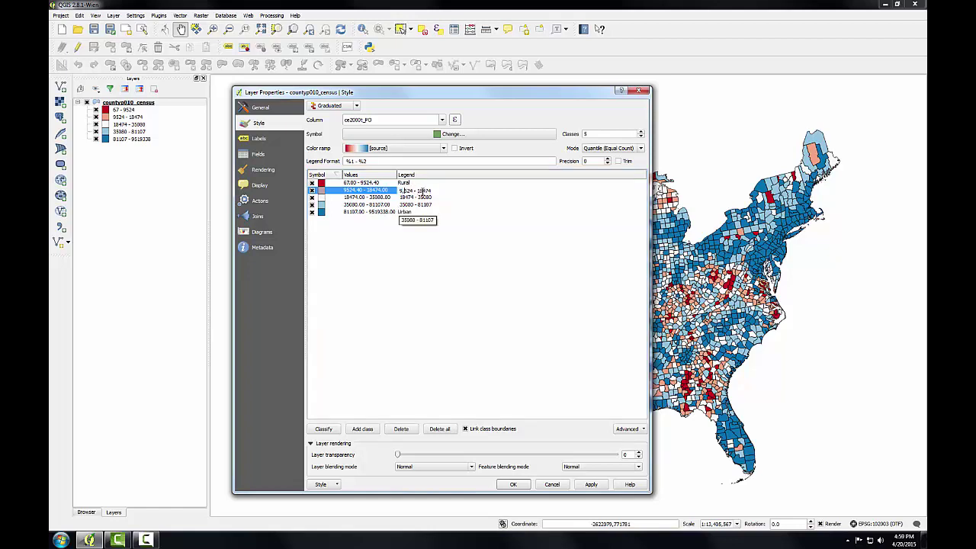
{"action": "type", "text": ","}
{"action": "left_click", "coordinate": [425, 270]}
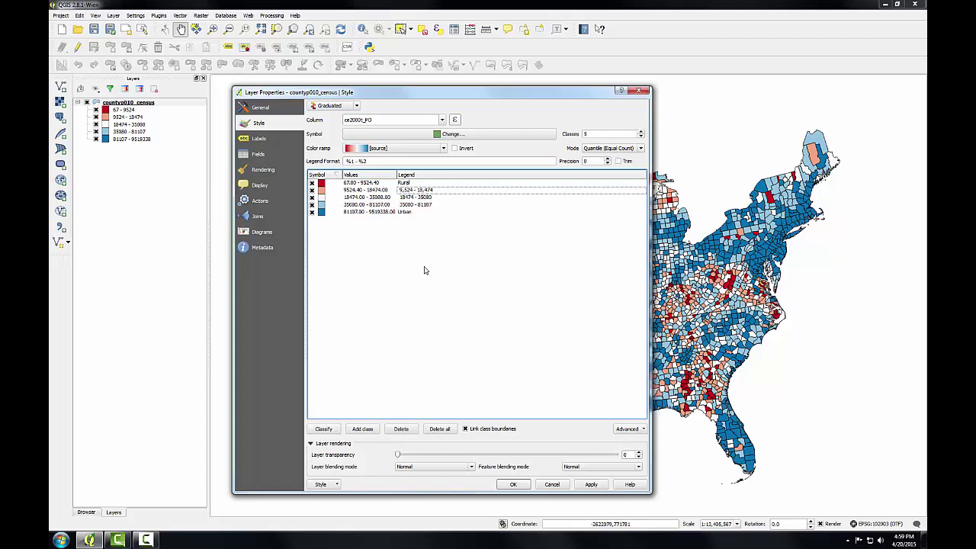
Step: Confirm the edited labels so the legend lists Rural, 9,524 - 18,474 and Urban
{"action": "left_click", "coordinate": [514, 486]}
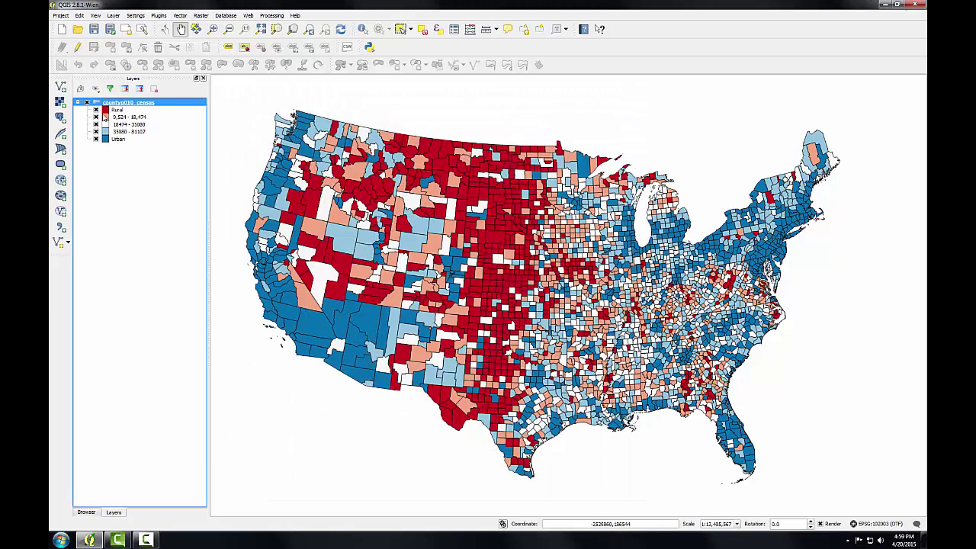